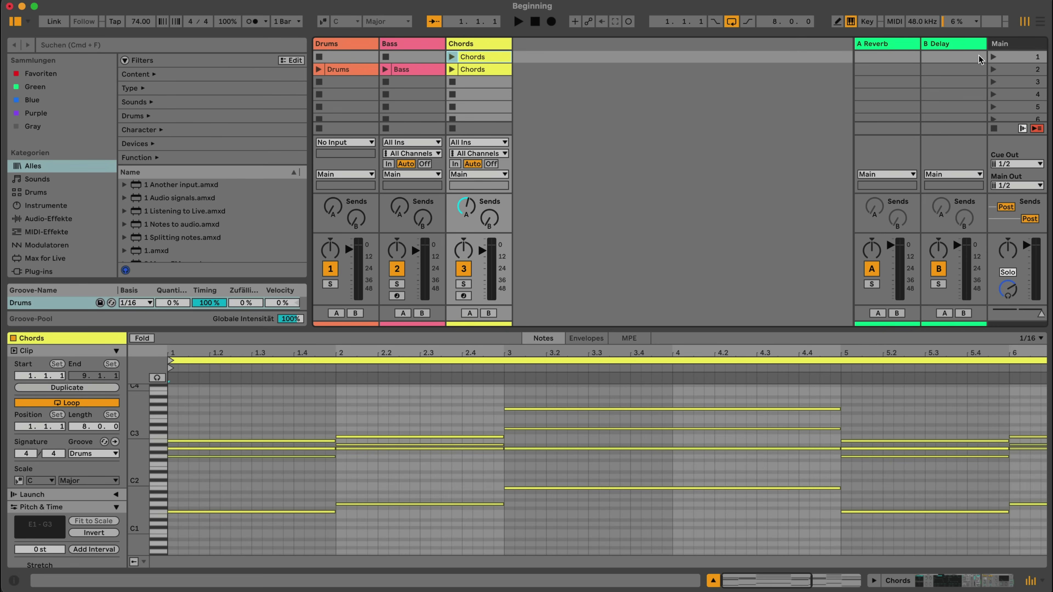
Step: Play scene 1 with the chords alone and scene 2 with drums, bass and chords
click(993, 56)
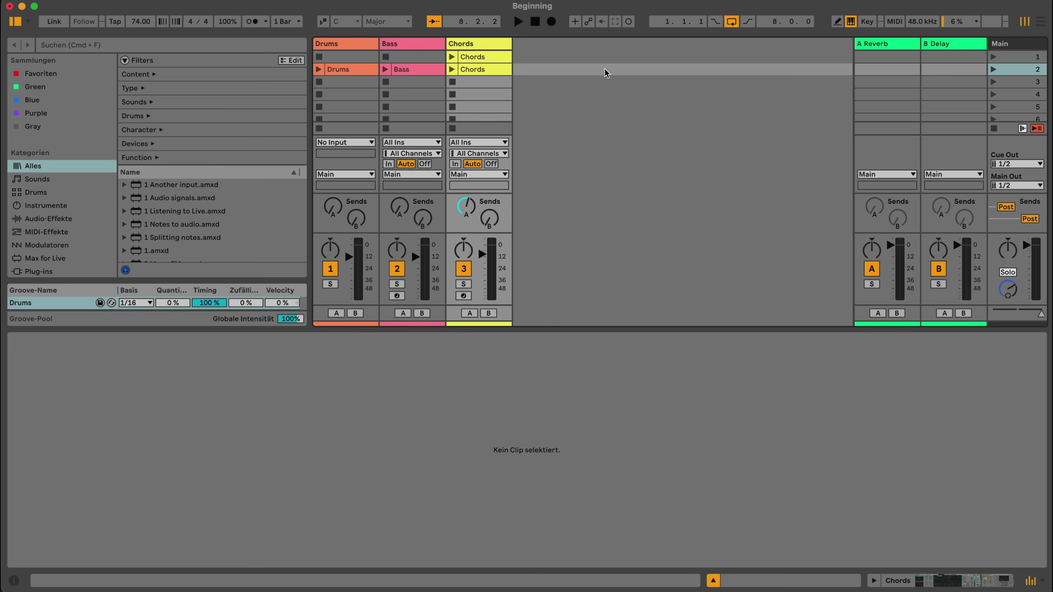
click(993, 69)
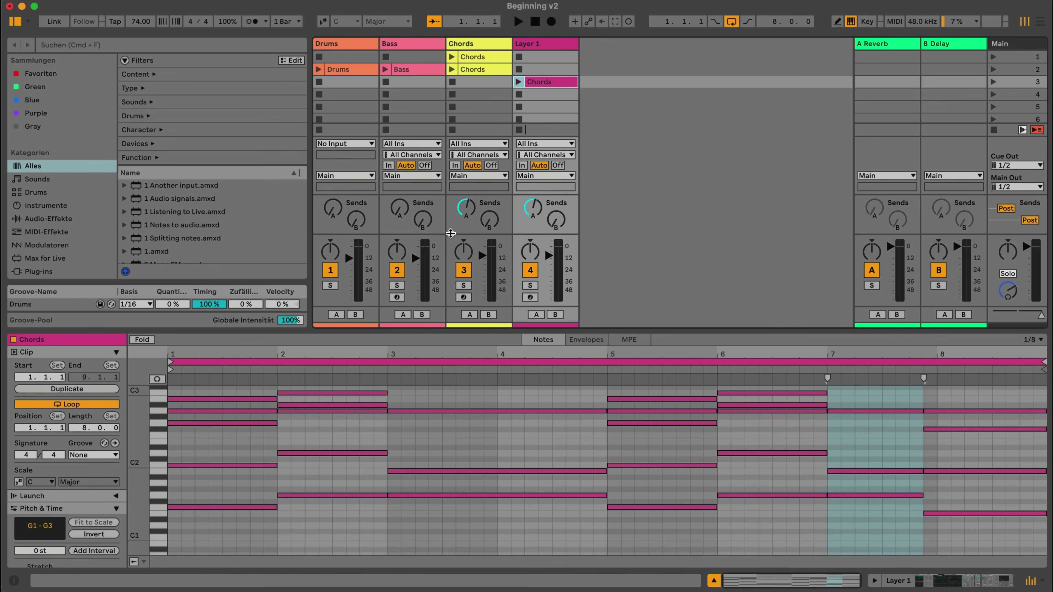
Step: Deactivate every note in Layer 1's Chords clip except one continuous low voice running through all eight bars
drag(220, 485, 316, 526)
drag(427, 467, 969, 520)
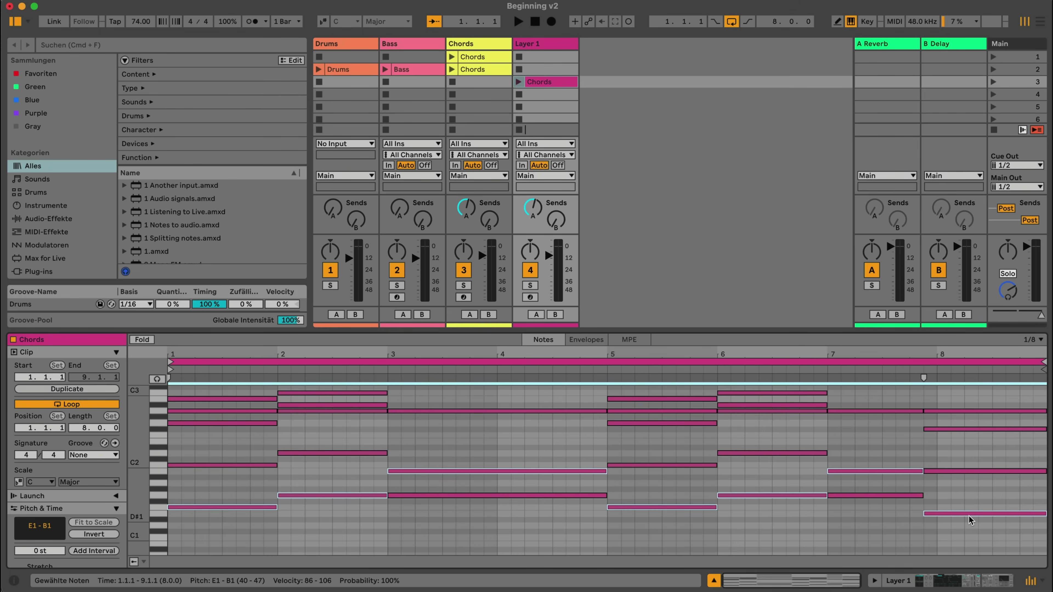
key(shift+super+a)
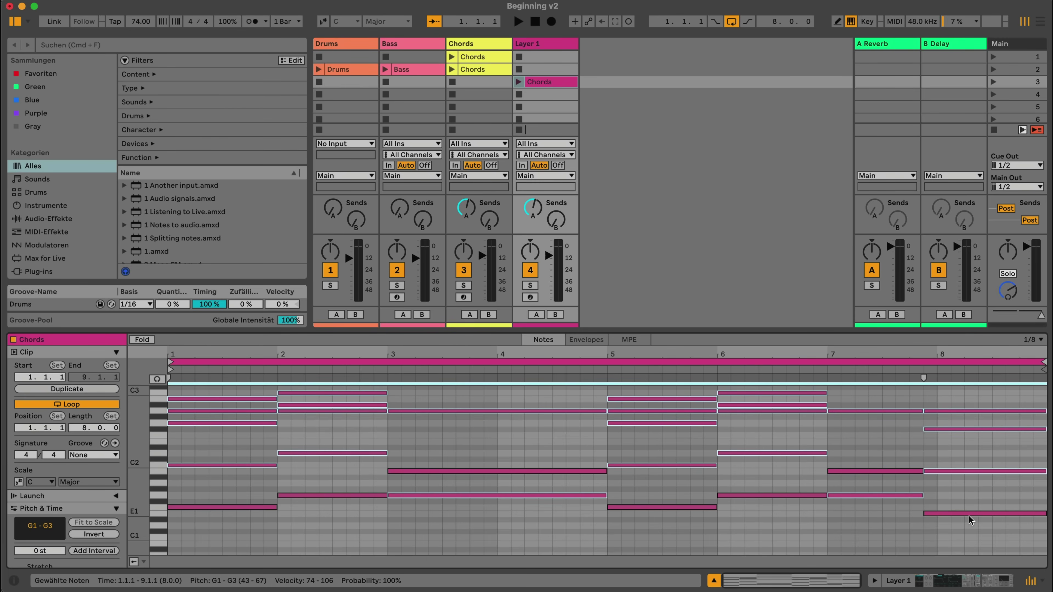
key(0)
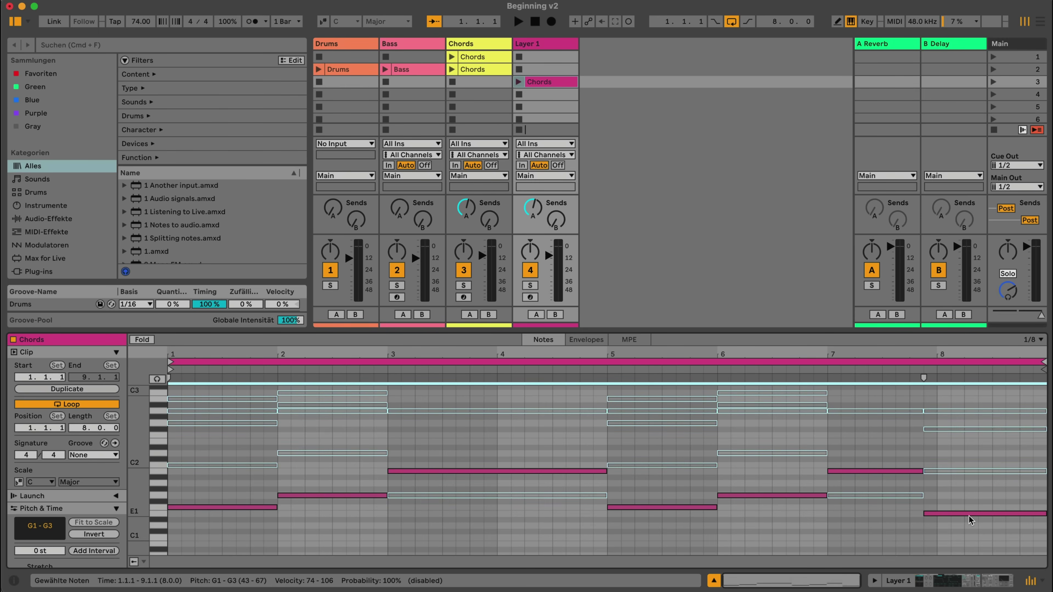
Step: Set Meld's engine A to Swarm Saw and, with the Layer 1 clip playing, switch the synth to Mono with Legato off
key(shift+Tab)
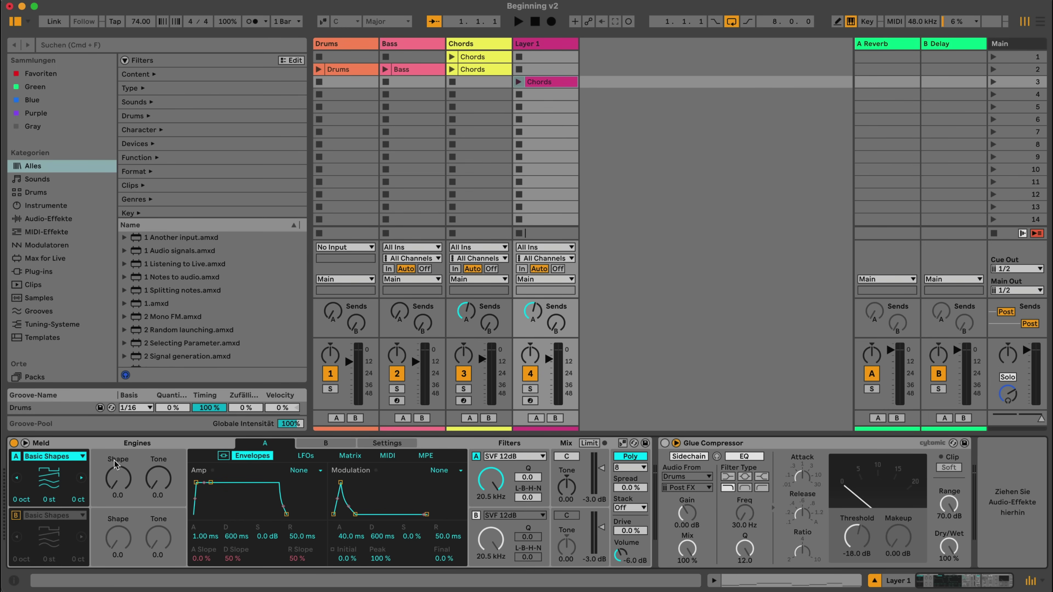
click(54, 456)
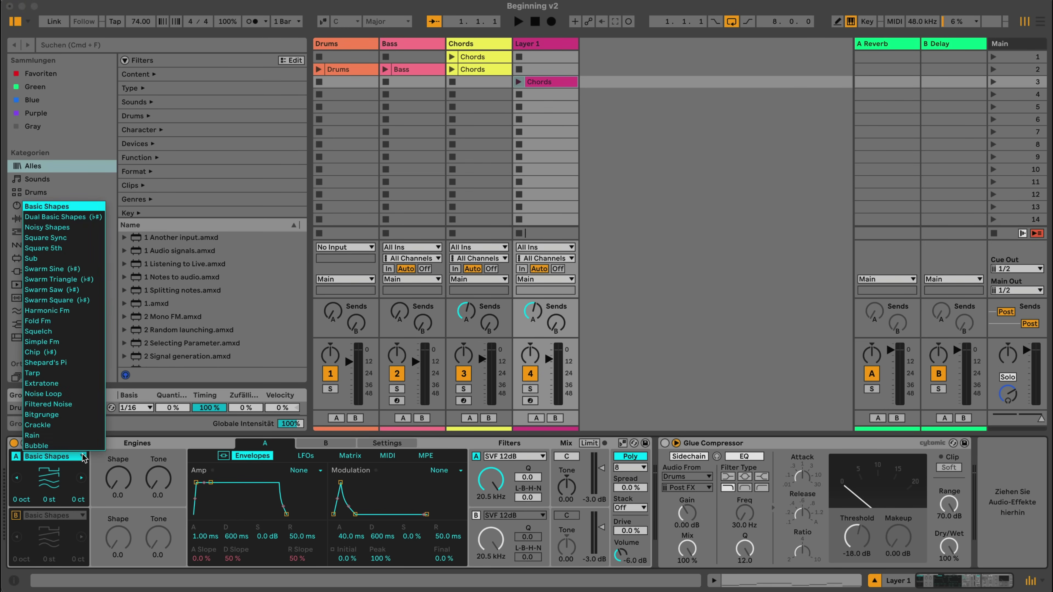
click(93, 290)
click(518, 82)
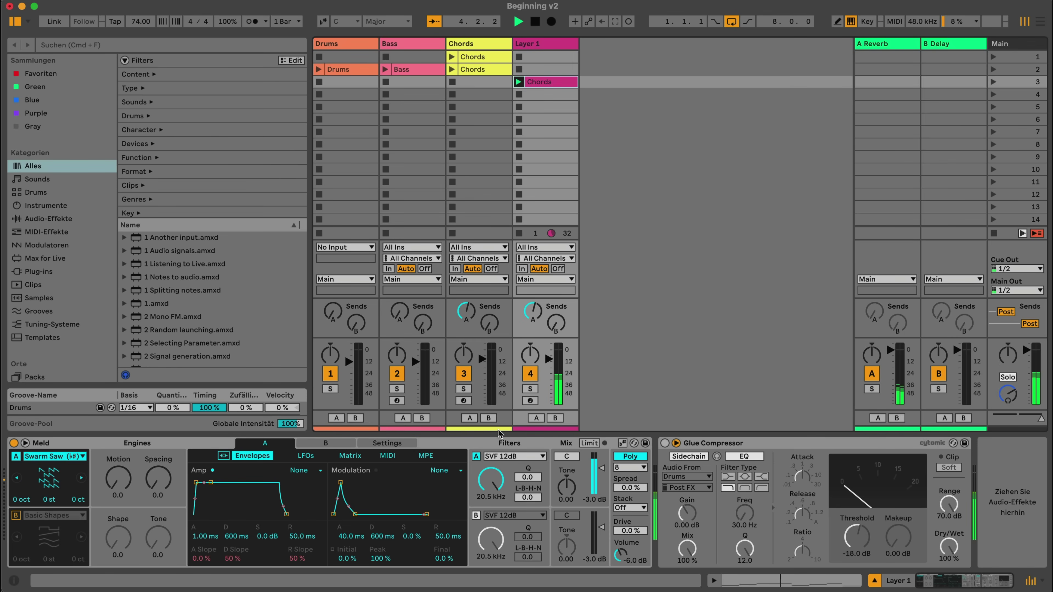
click(630, 457)
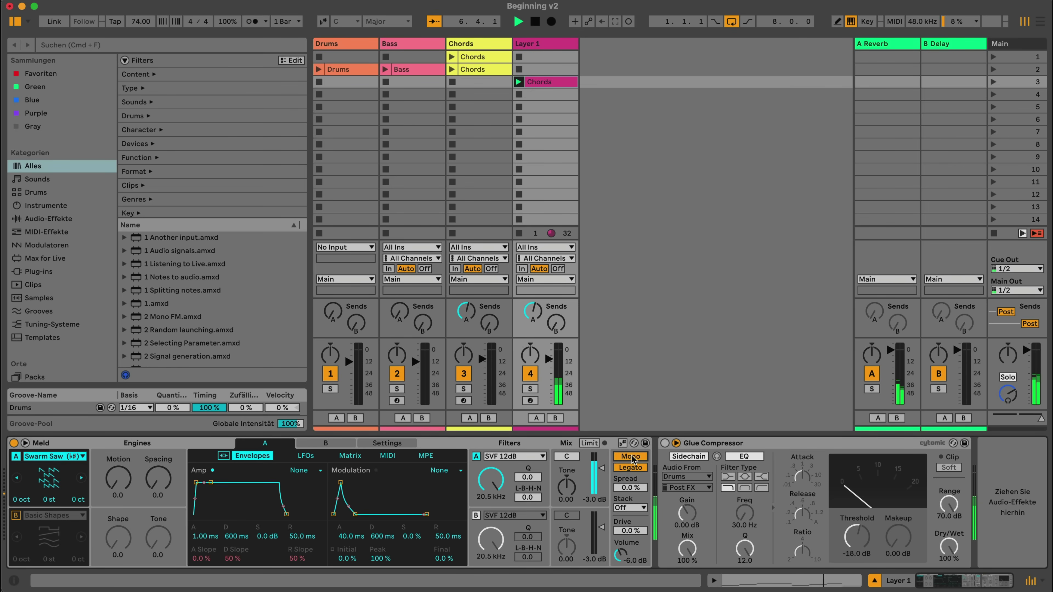
click(634, 471)
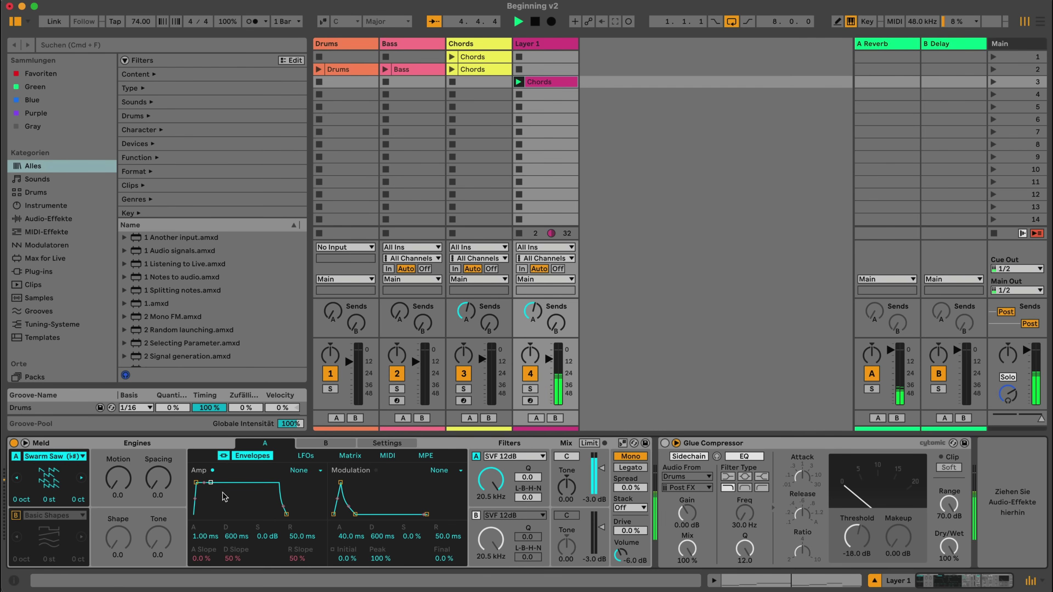
Step: Set the amp envelope's attack to 1.00 s and engine A's Motion to 30.2 and Spacing to 50.0
click(200, 537)
text(1000)
key(Return)
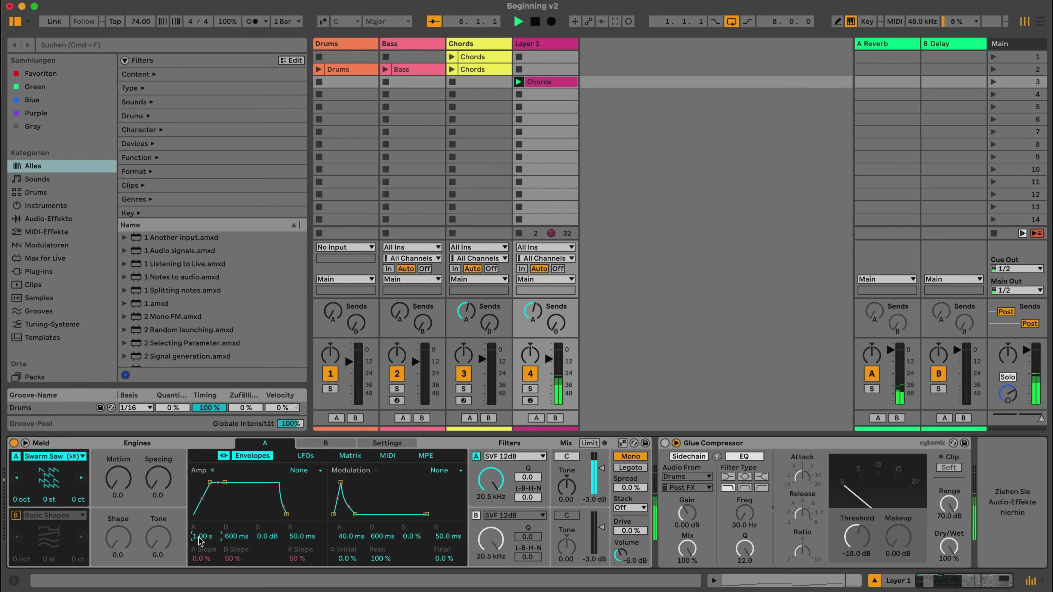
drag(123, 476, 123, 461)
drag(158, 479, 158, 450)
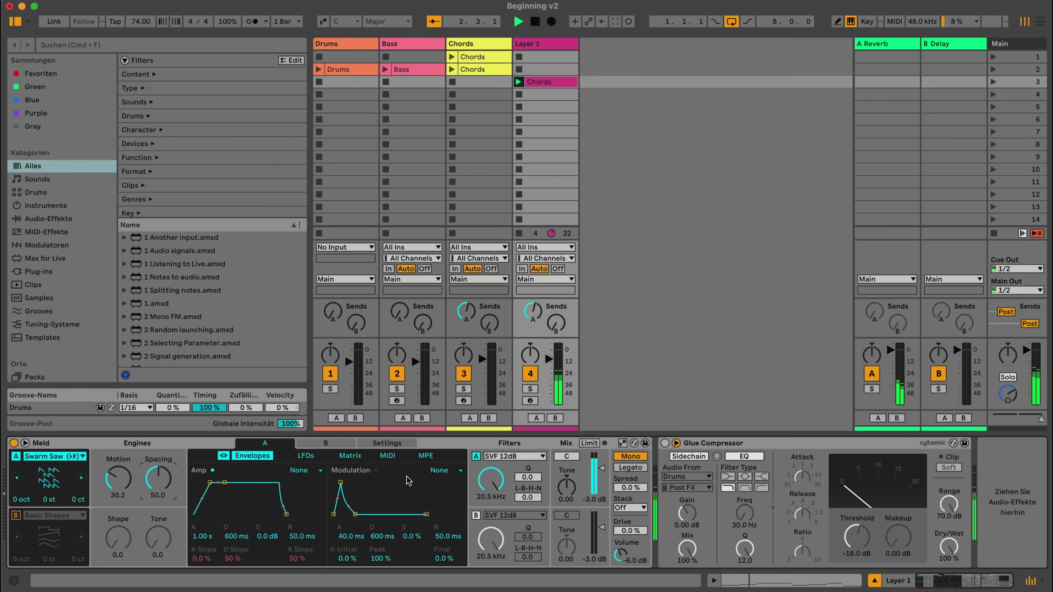
Step: Set filter A to HP 12dB MS2 at 251 Hz with Drive 50.0, and lower engine A's level to -9.9 dB
drag(499, 481, 499, 502)
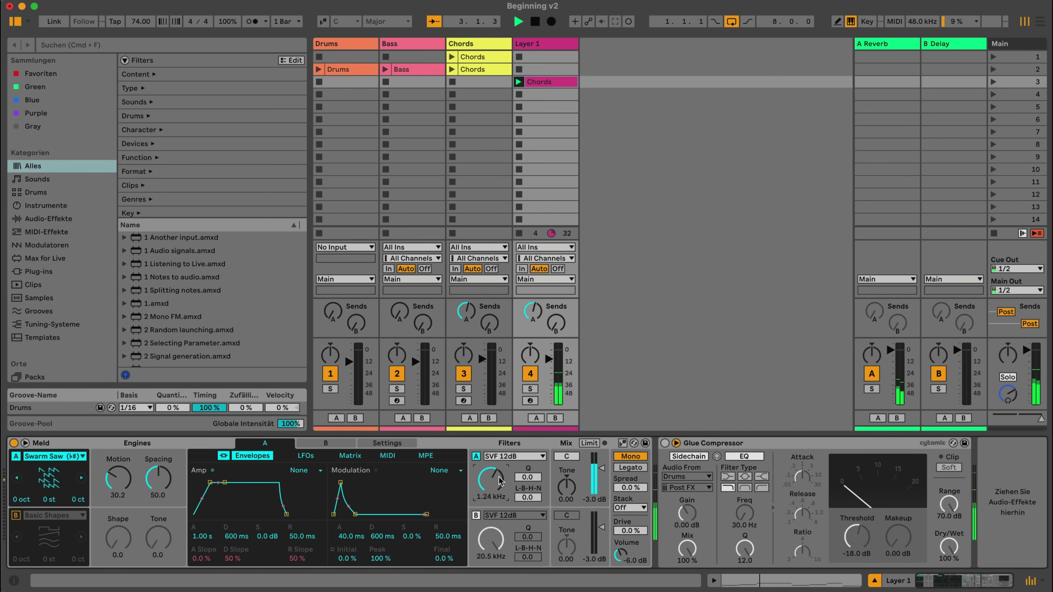
click(500, 457)
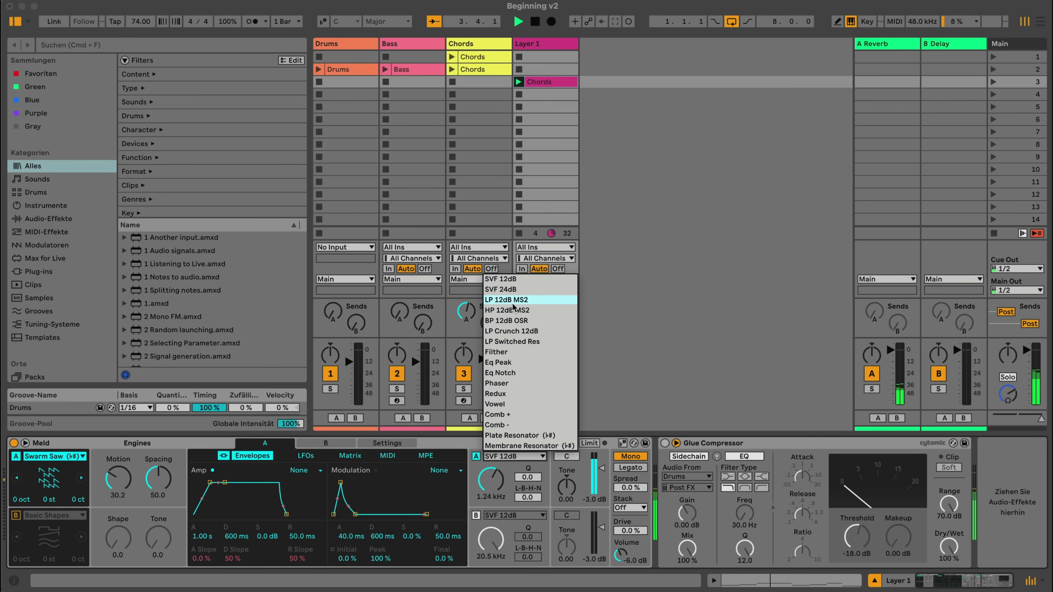
click(514, 310)
mouse_move(490, 479)
mouse_down()
mouse_move(490, 497)
mouse_move(492, 488)
mouse_up()
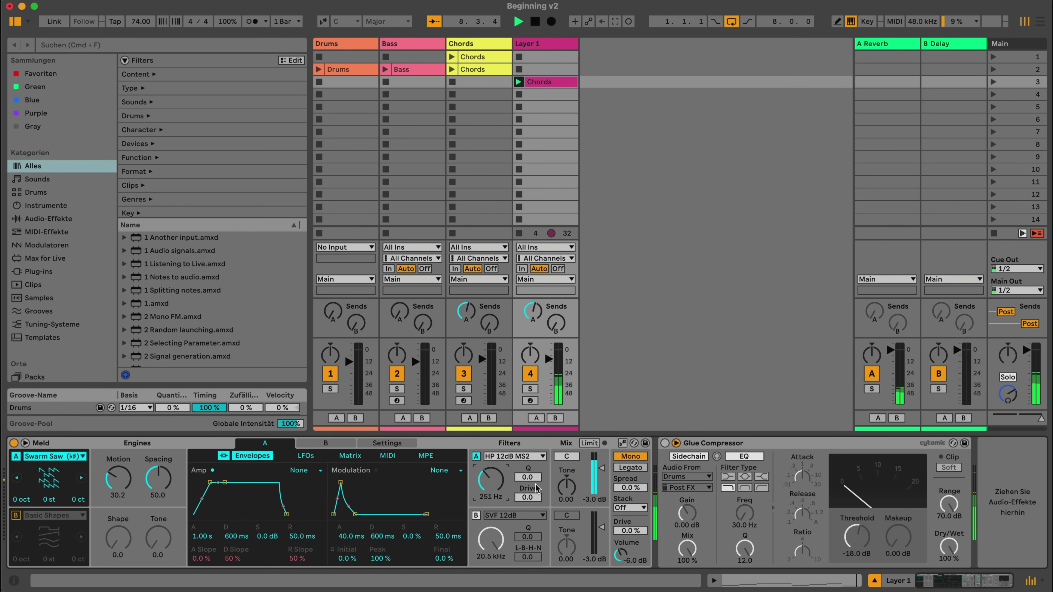
drag(601, 477, 601, 491)
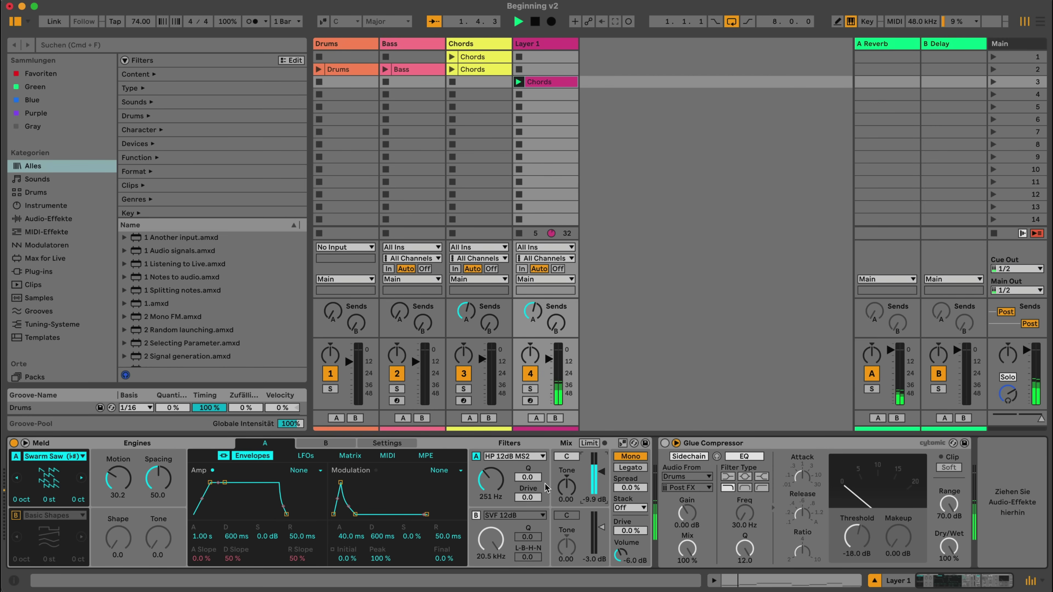
drag(527, 497, 527, 468)
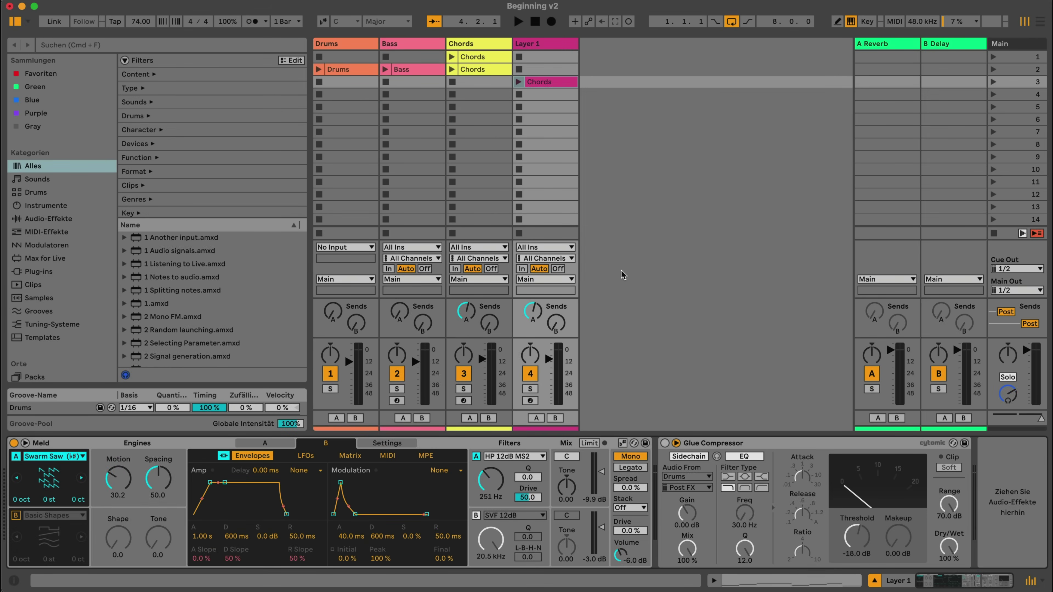
Step: Activate Meld's engine B on its own with engine A off, and set it to Swarm Saw
click(25, 518)
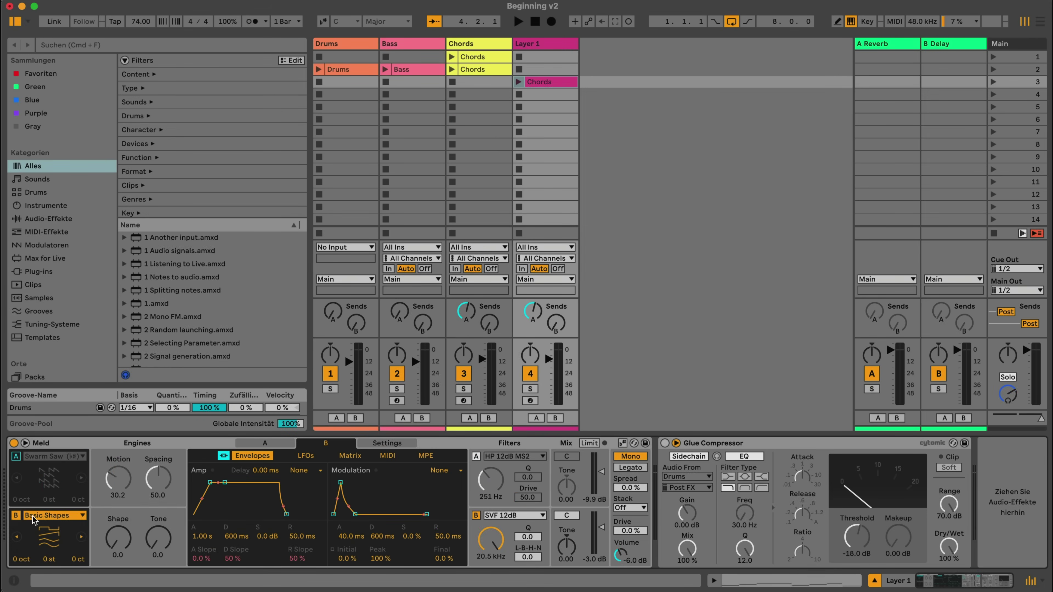
click(26, 518)
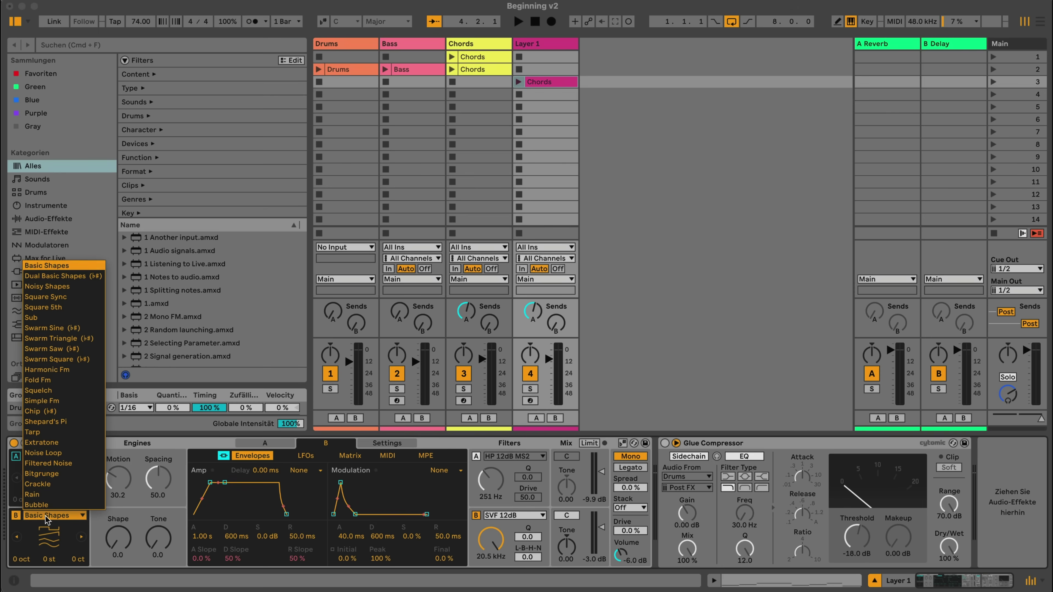
click(75, 348)
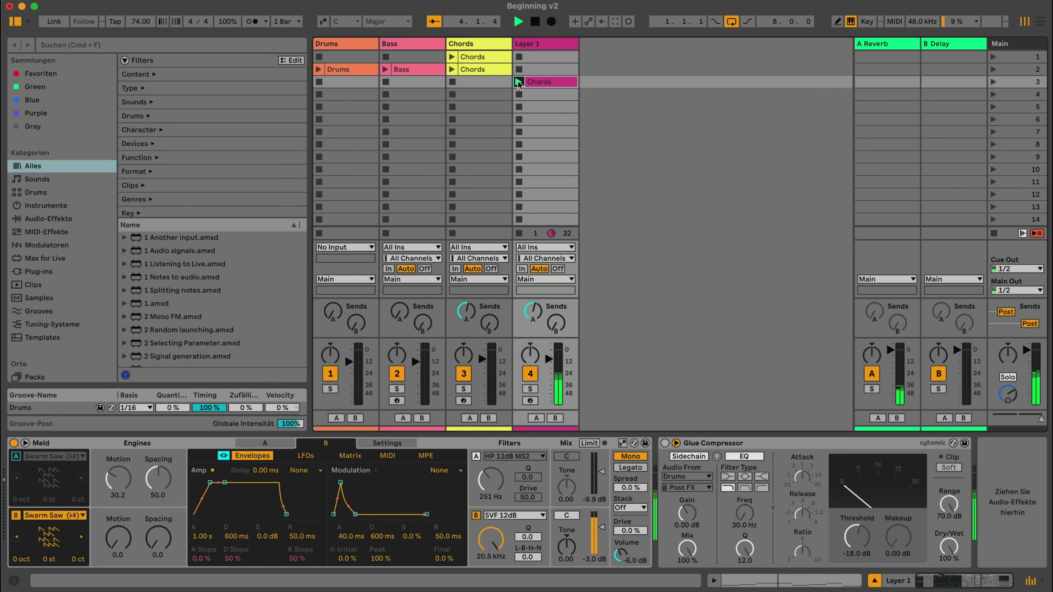
Step: Set engine B's Motion to 29.4, Spacing to 19.8 and filter frequency to 251 Hz, and replay the clip with both engines on
drag(121, 538, 122, 529)
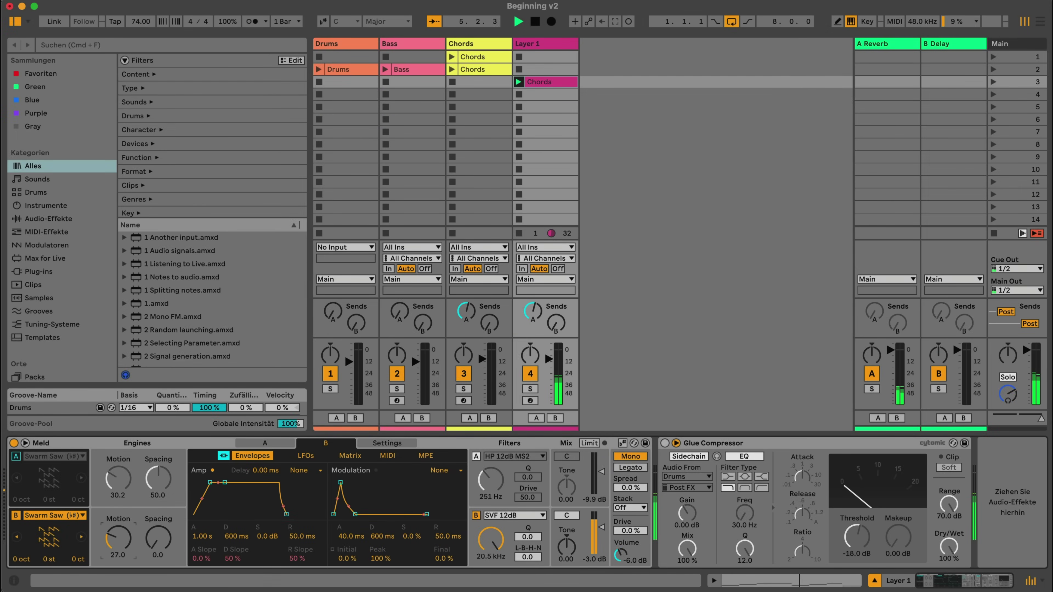
drag(158, 538, 158, 533)
drag(490, 539, 490, 546)
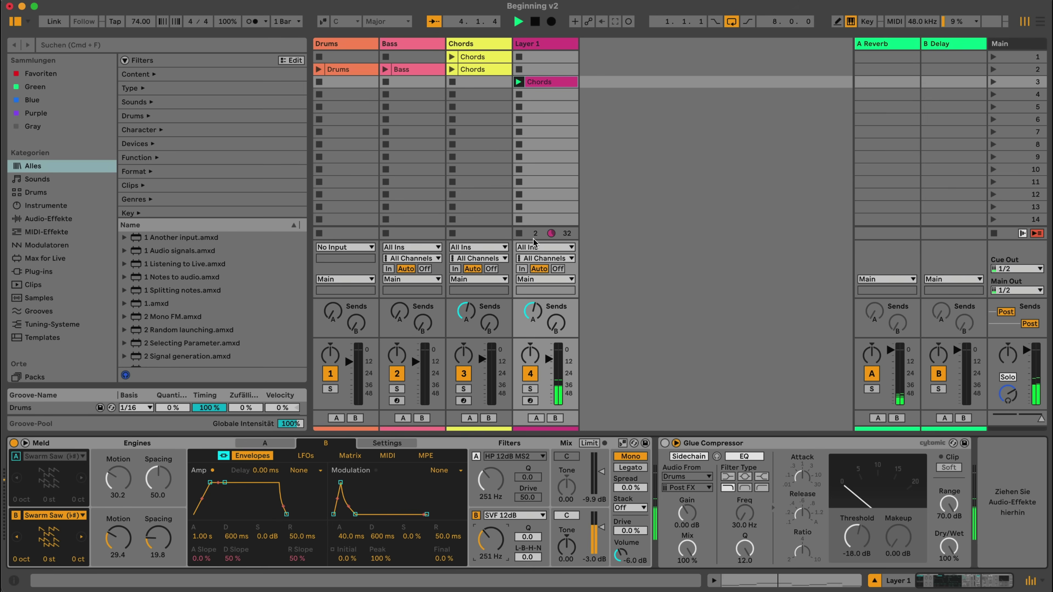
click(519, 233)
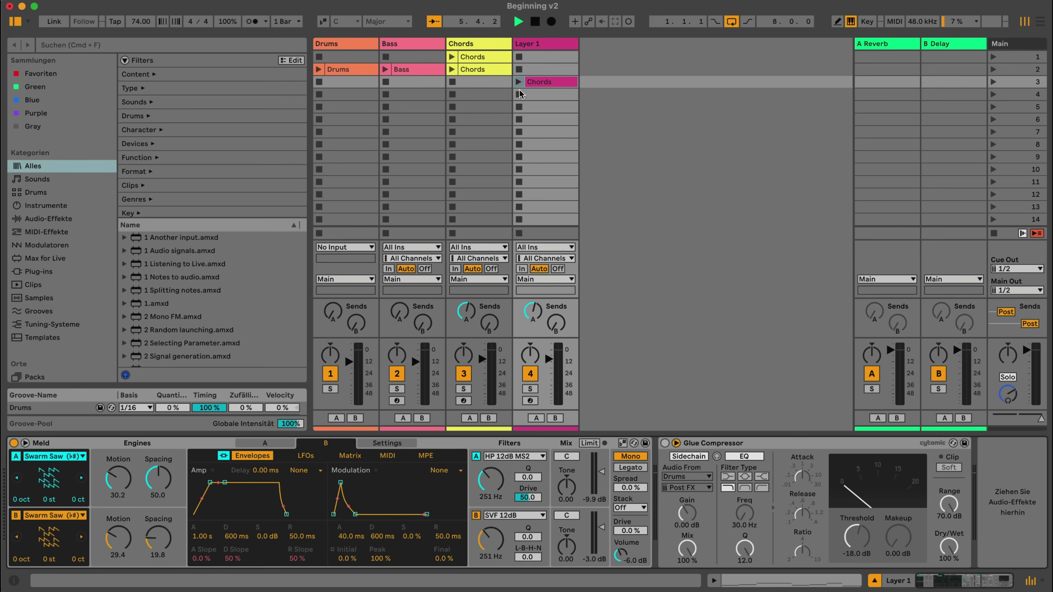
click(519, 82)
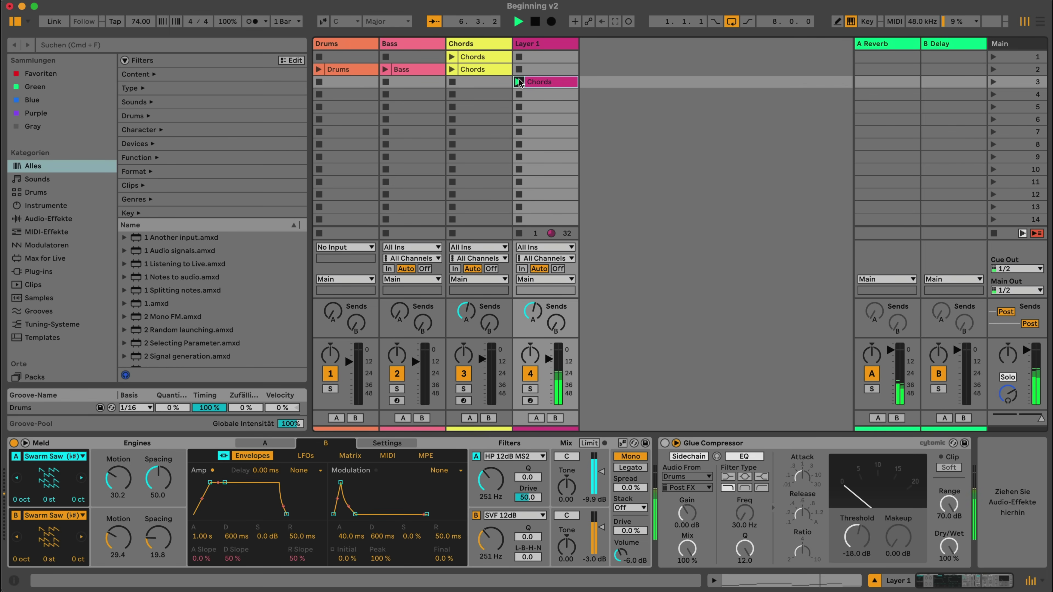
Step: Set Meld's glide time to 240 and lengthen the selected low notes in the Layer 1 clip slightly so they overlap
click(381, 444)
click(407, 484)
text(240)
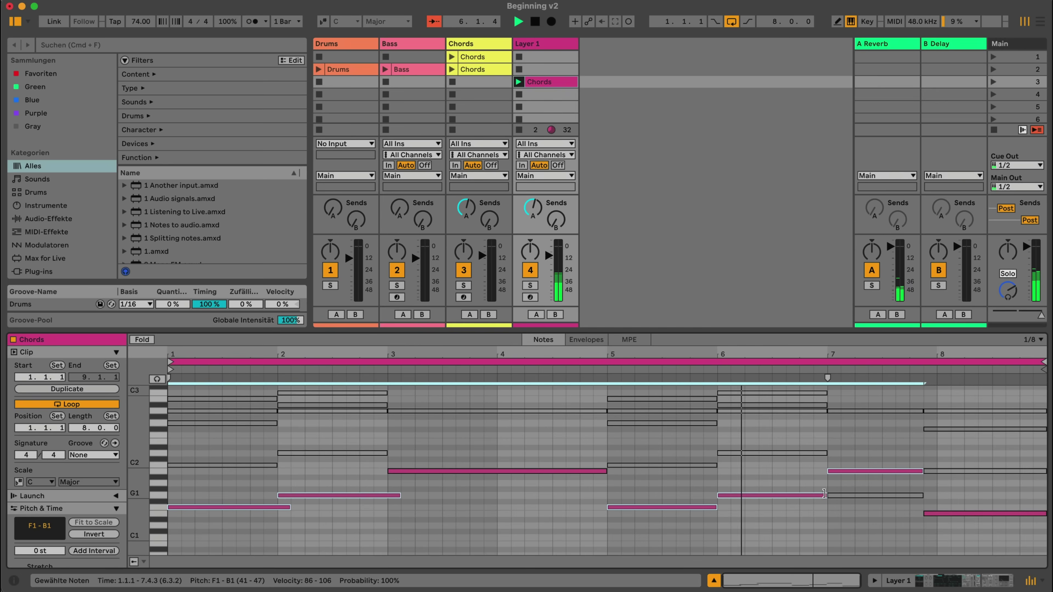
drag(824, 495, 836, 495)
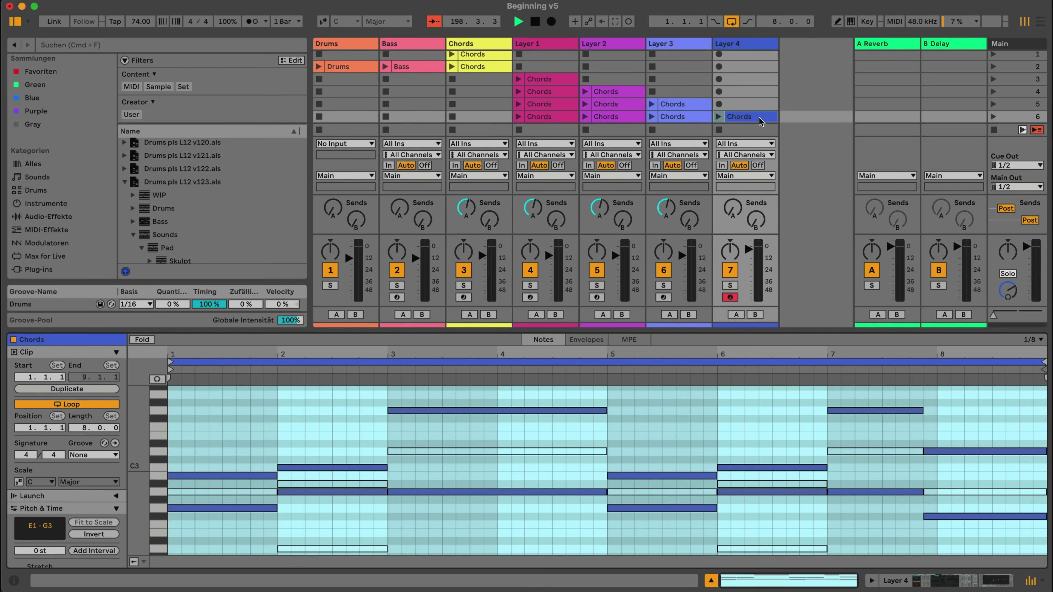
Step: Launch scene 6 to hear all four pad layers together
click(995, 113)
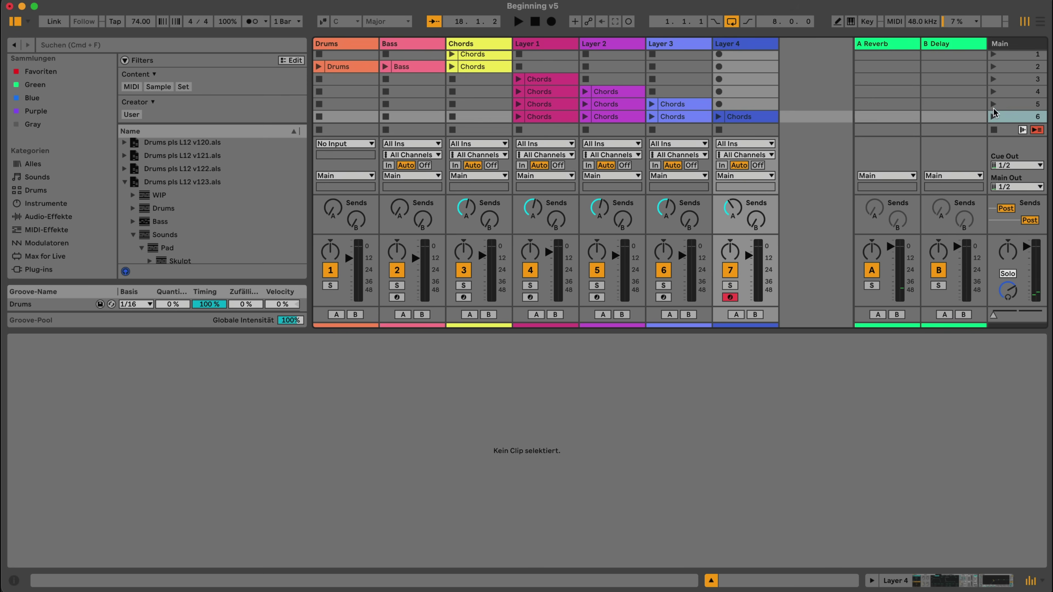
click(993, 116)
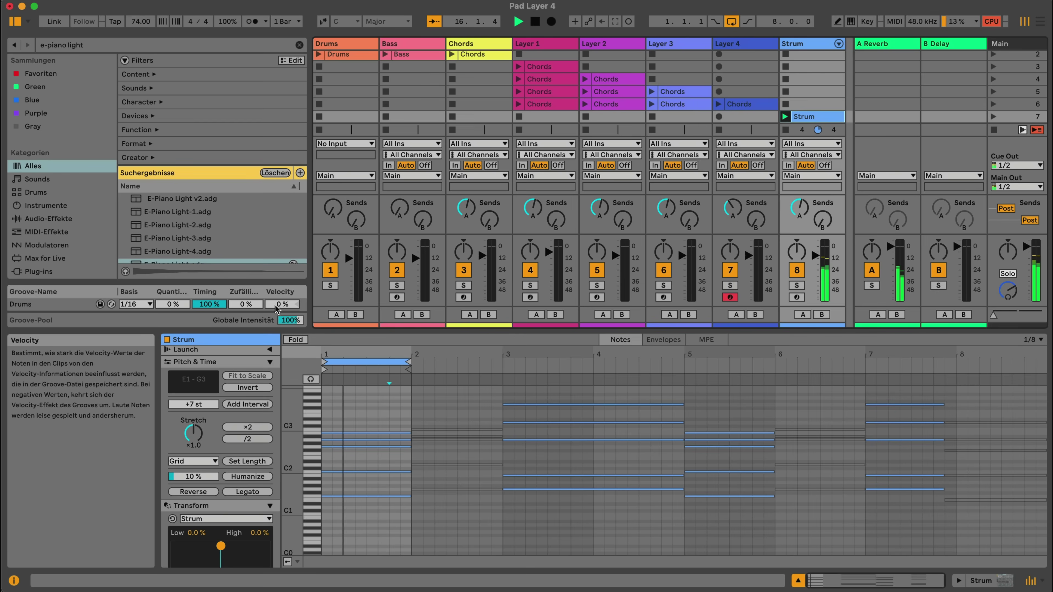
Step: Set the length of all notes in the Strum clip to 1/16
click(194, 461)
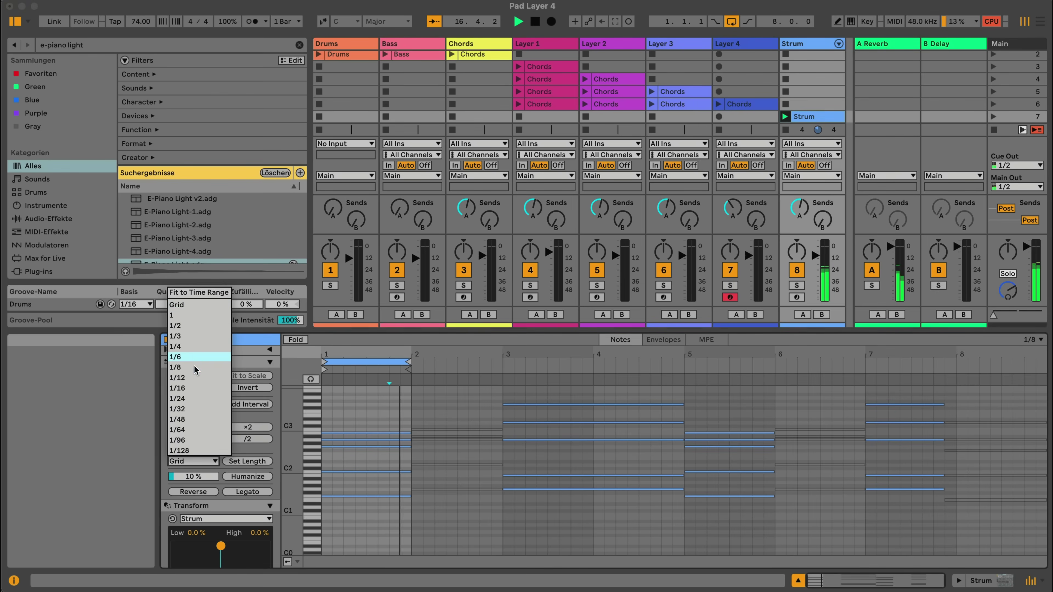
click(195, 388)
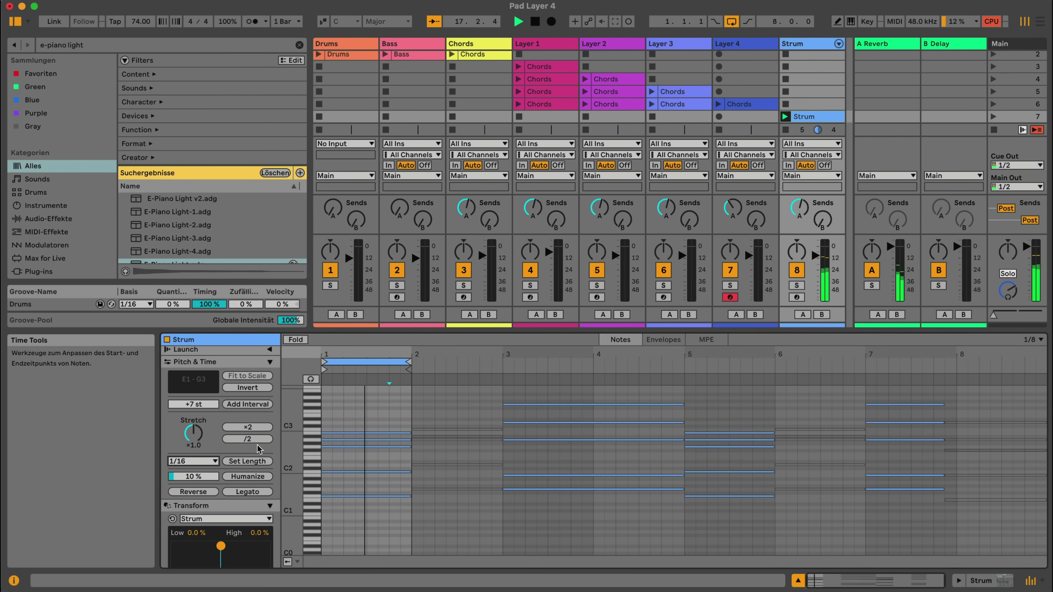
click(248, 461)
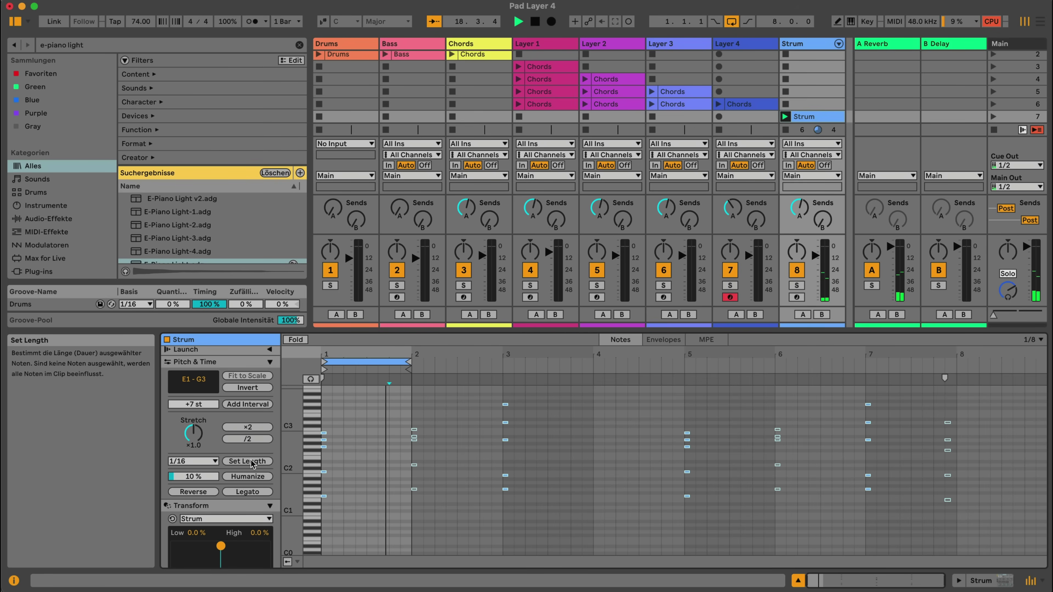
Step: Apply the Strum transformation to the Strum clip's chords with High set to 58 %
scroll(209, 474, down, 3)
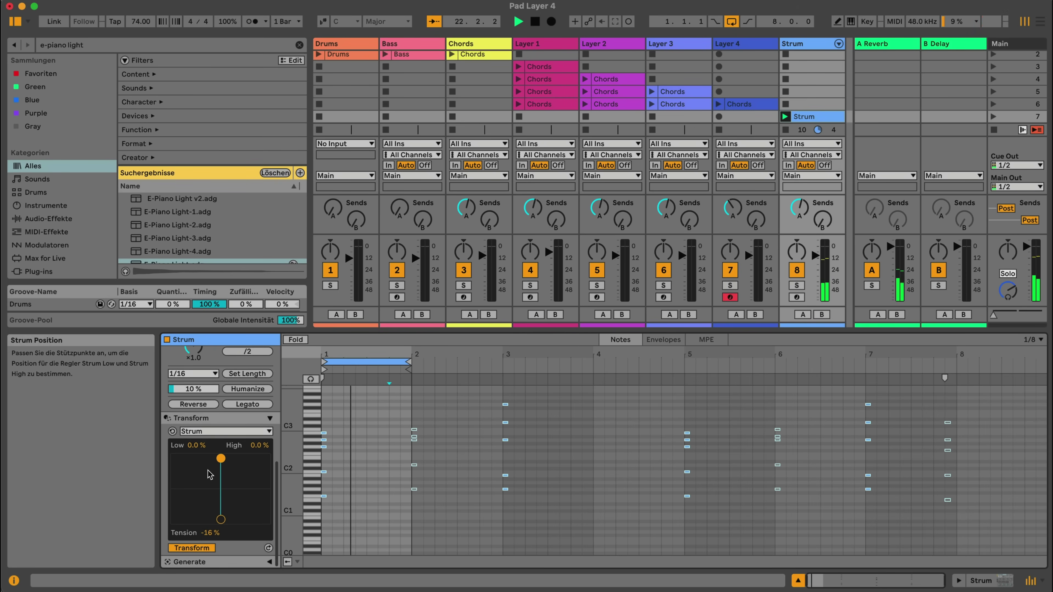
click(213, 435)
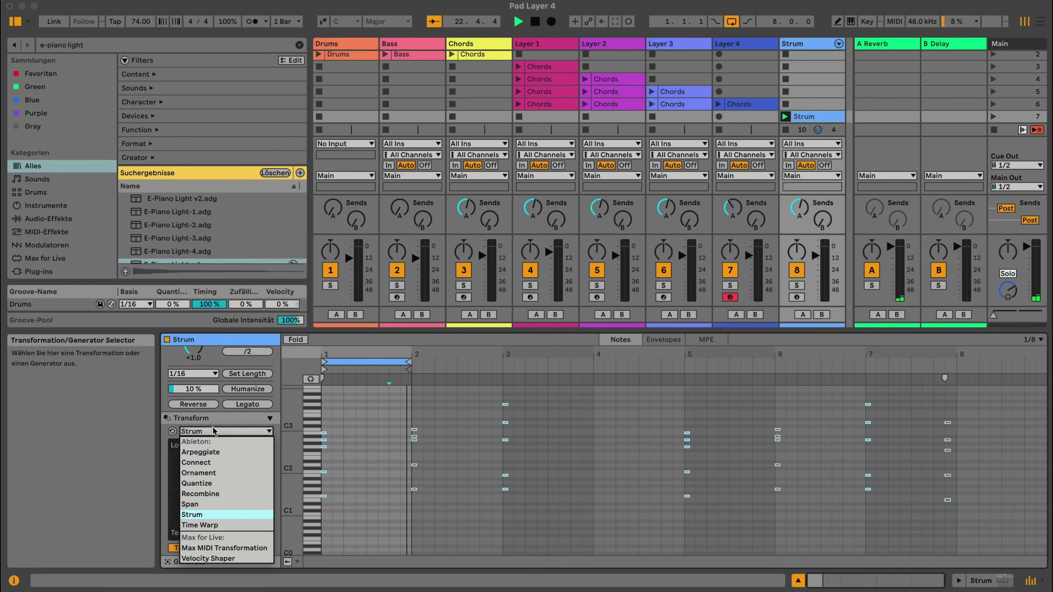
click(202, 516)
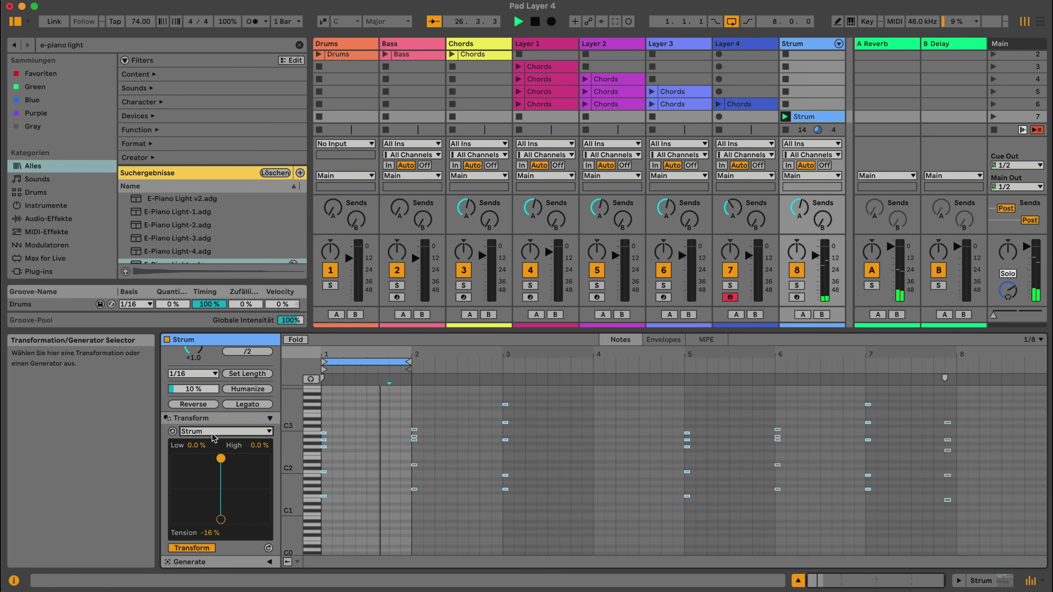
drag(220, 458, 247, 458)
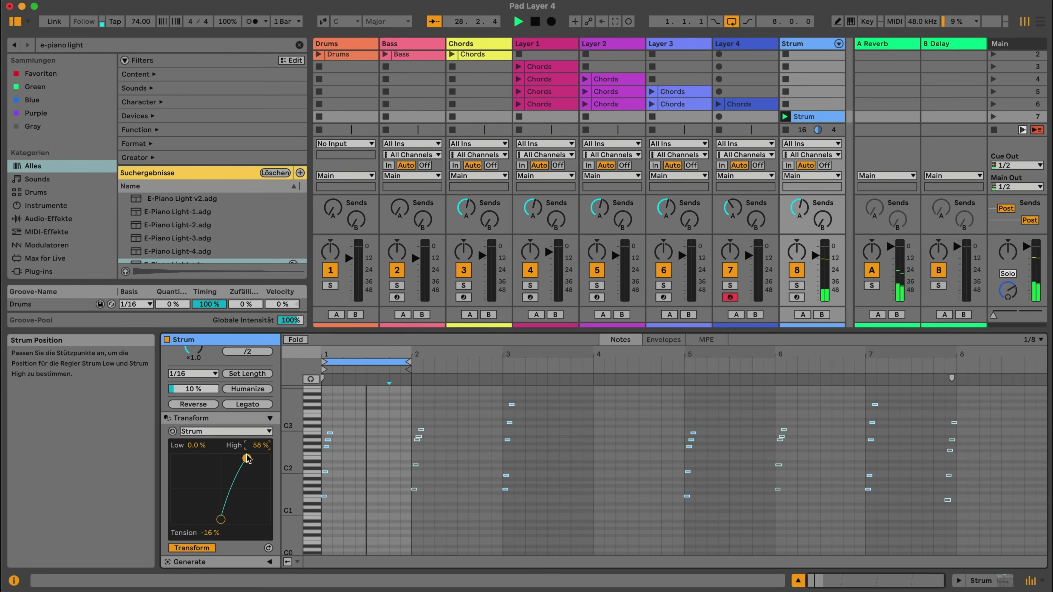
Step: Transpose all notes in the Strum clip up one octave
key(super+a)
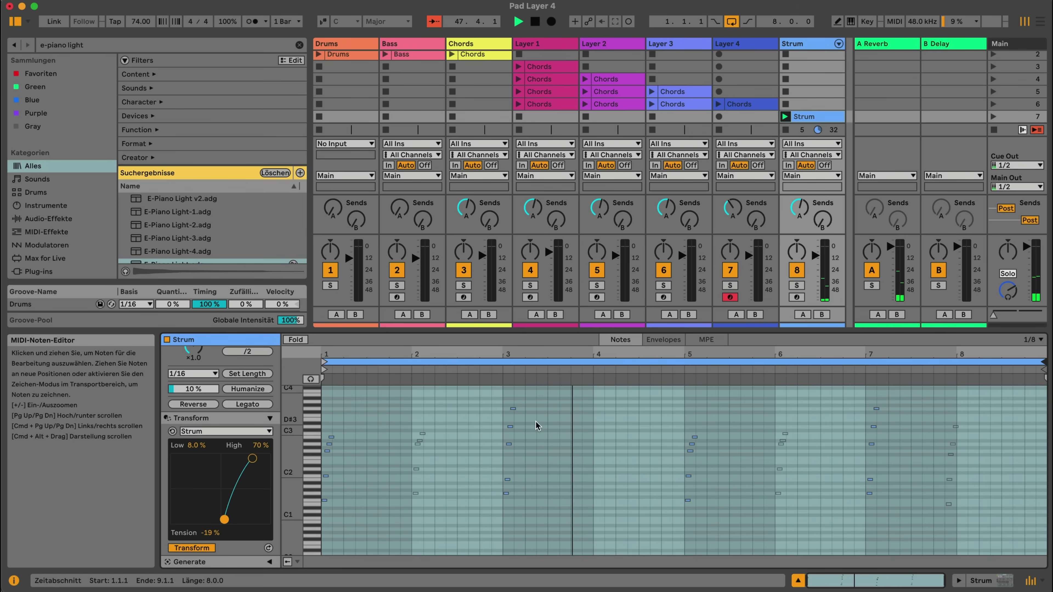
key(super+a)
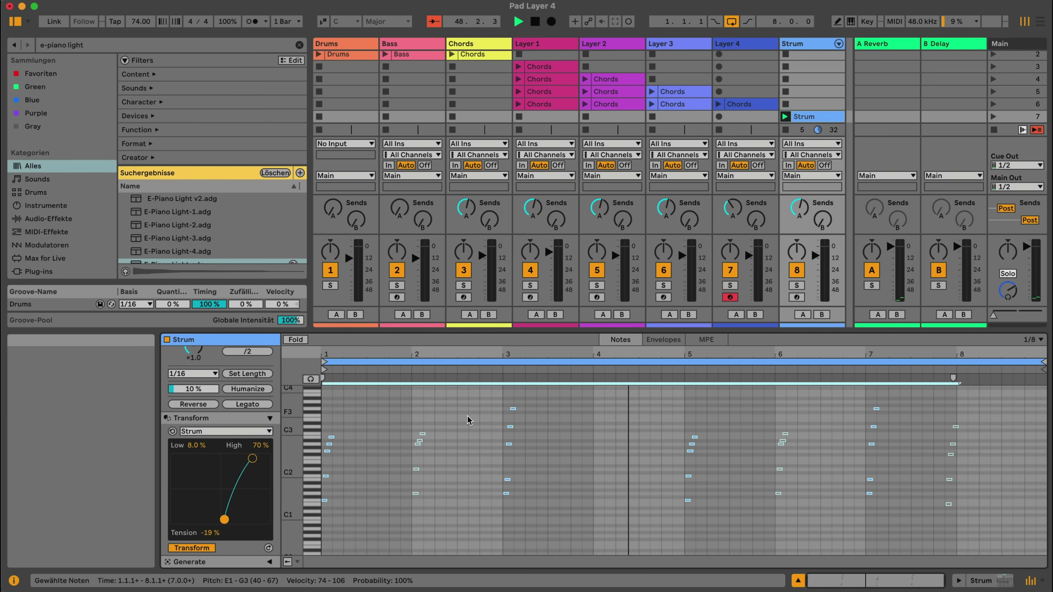
key(shift+Up)
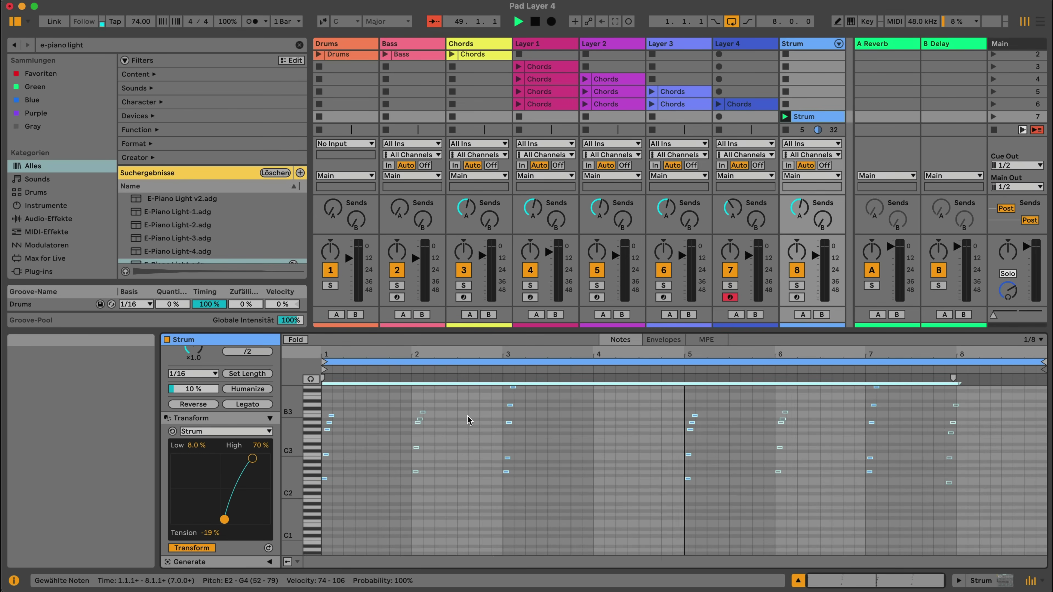